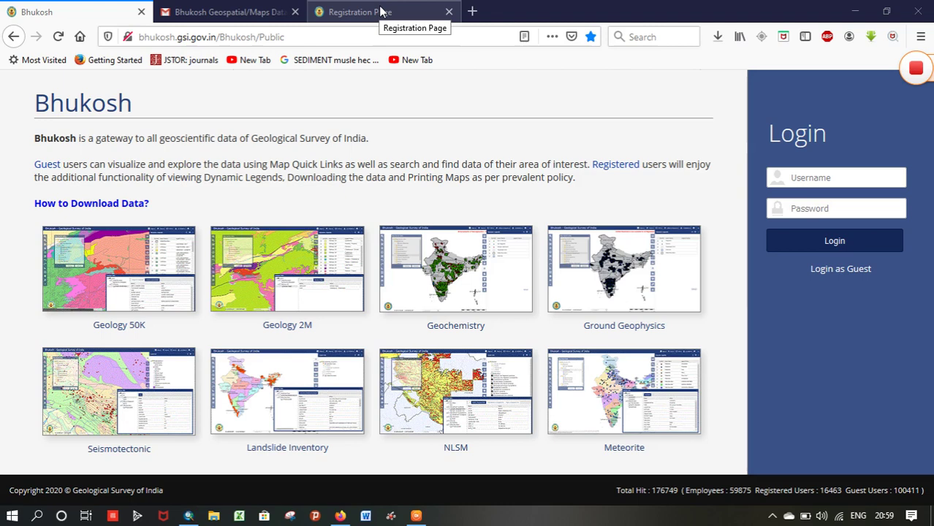
- Examine the fields on the Geological Survey of India registration form for external users
left_click(382, 12)
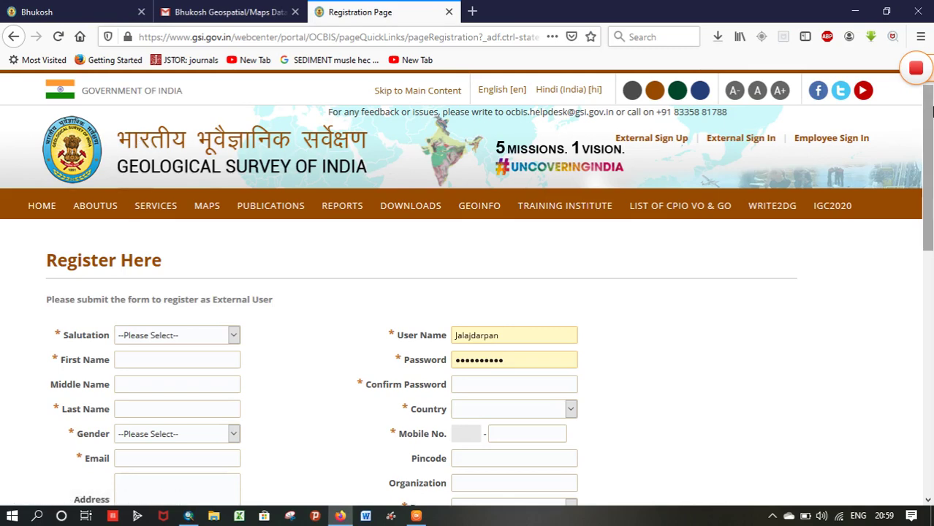
scroll(931, 117, "down", 1)
scroll(931, 117, "up", 1)
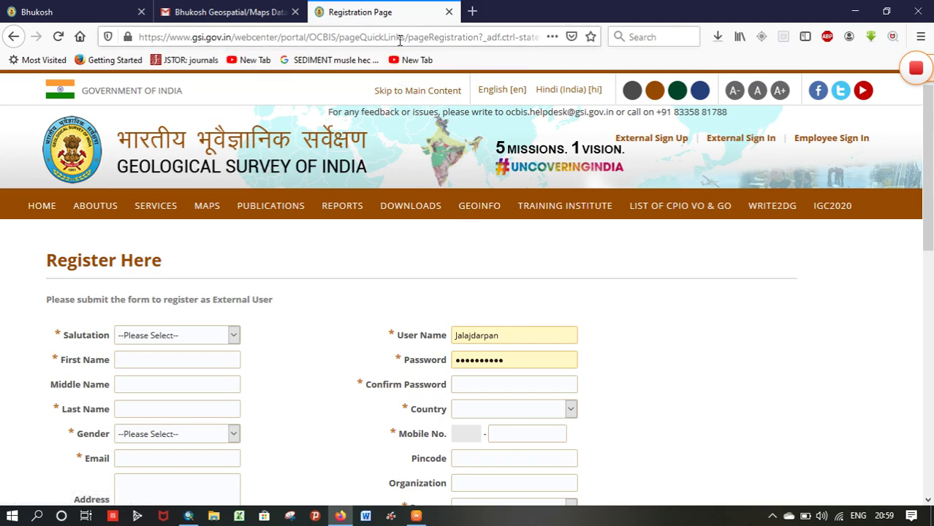
left_click_drag(928, 207, 930, 249)
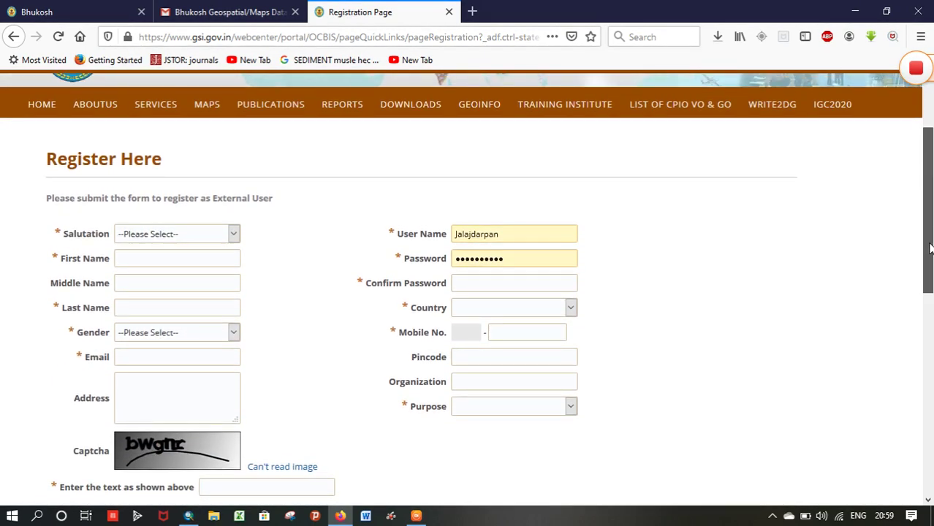
left_click_drag(929, 248, 928, 243)
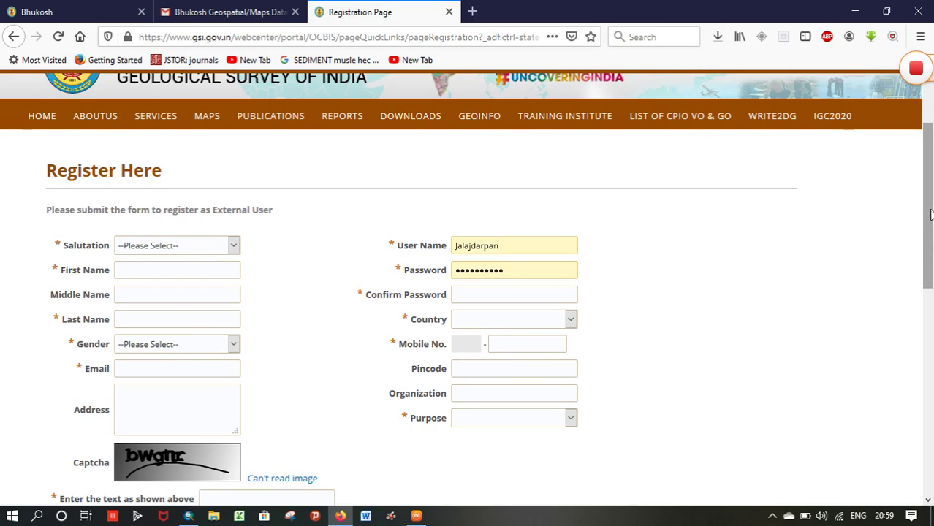
left_click_drag(931, 213, 931, 266)
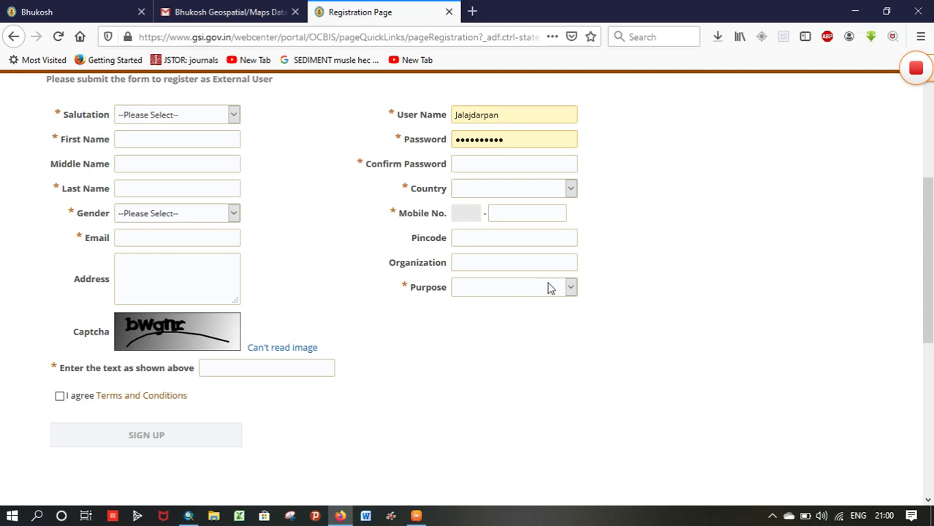
left_click_drag(927, 261, 927, 168)
mouse_move(483, 197)
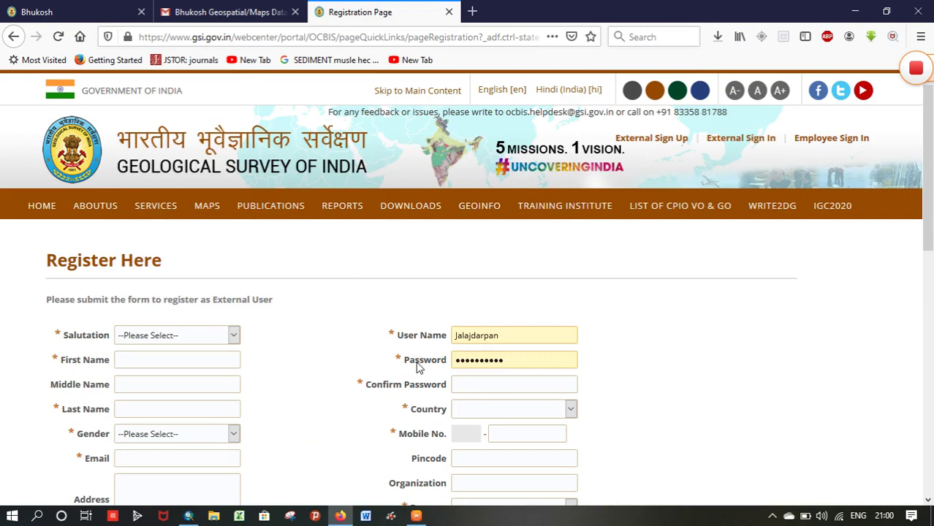
- Return to the Bhukosh home page and log in with the registered username and account password
left_click(103, 6)
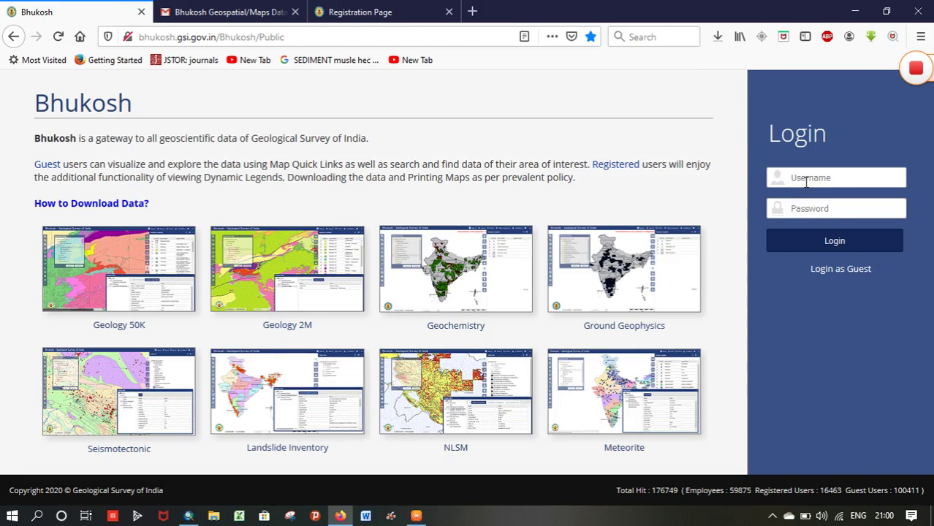
left_click(806, 183)
left_click(809, 234)
left_click(840, 249)
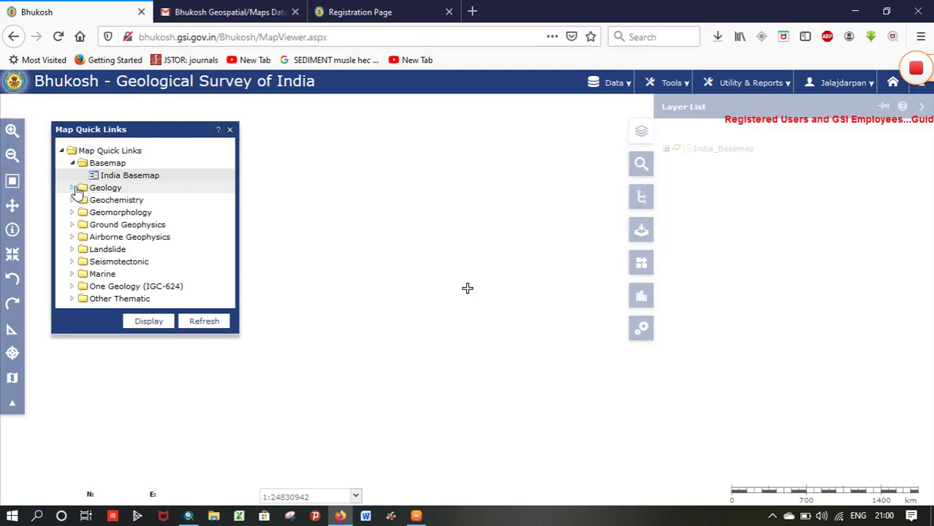
- Display the Geology 50K map from the Geology group of the Map Quick Links
left_click(76, 189)
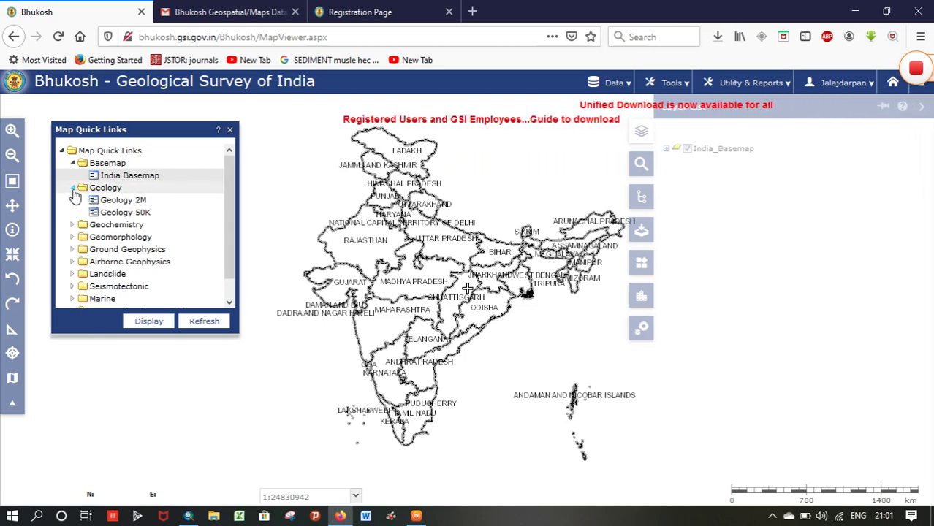
left_click(73, 189)
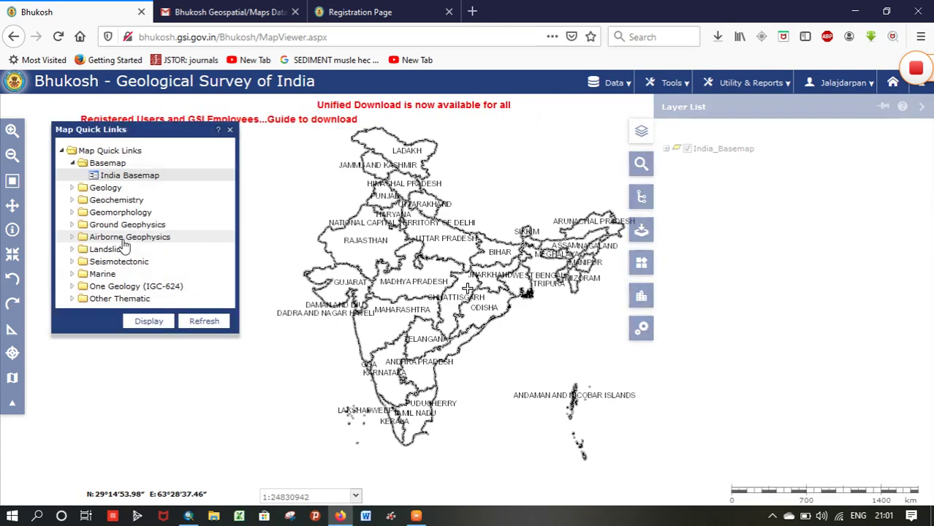
left_click(72, 188)
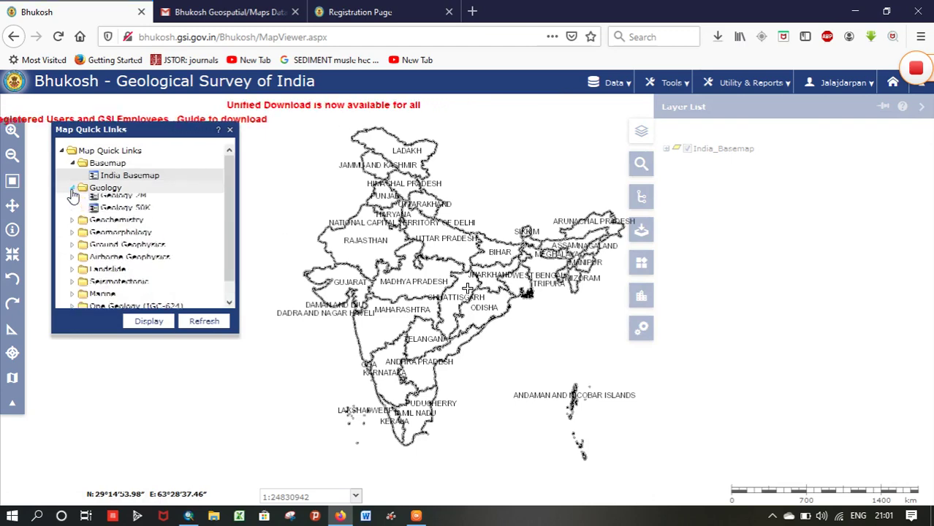
left_click(138, 214)
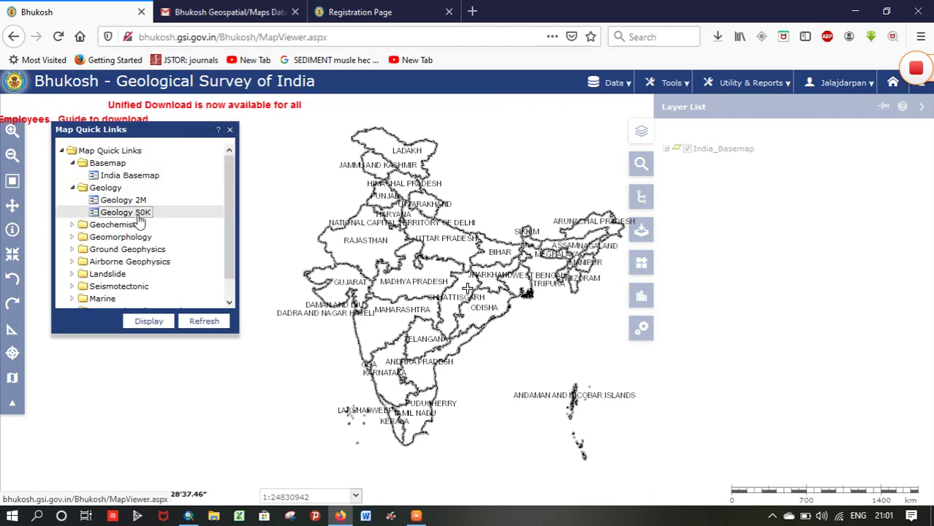
left_click(142, 325)
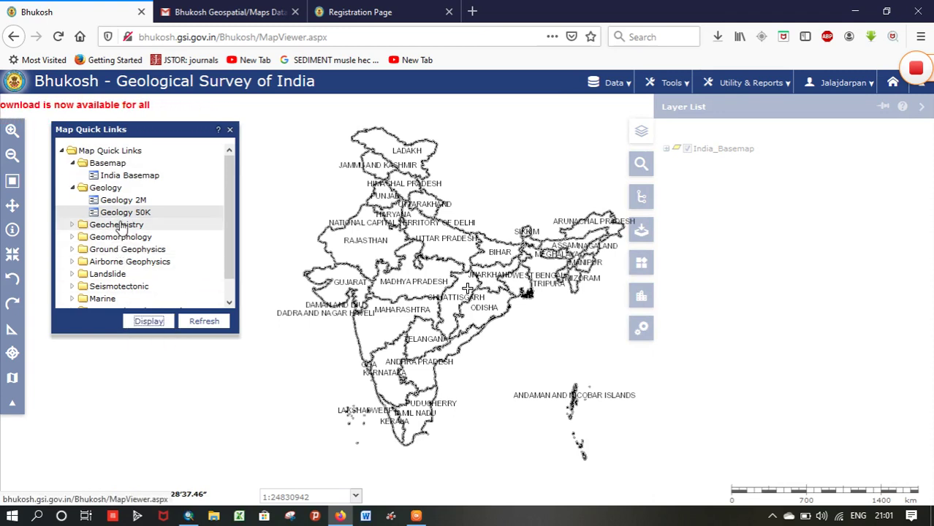
left_click(147, 324)
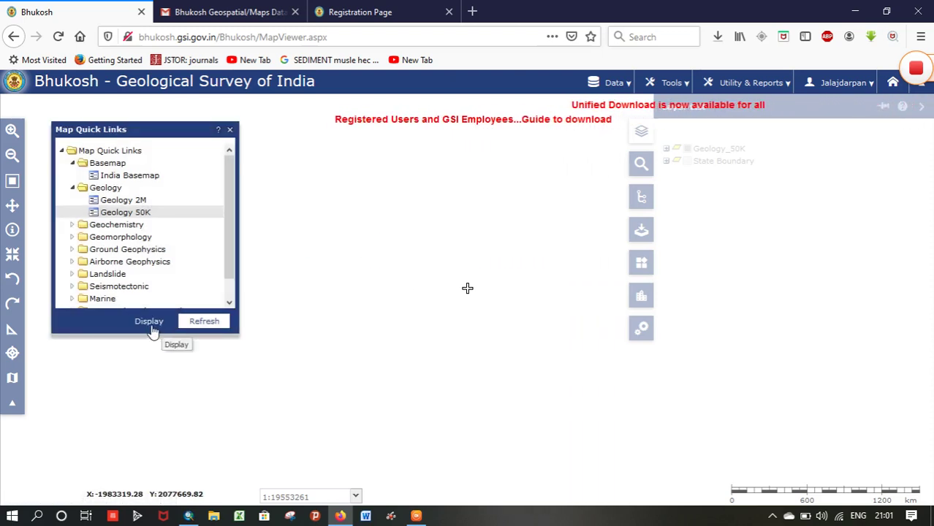
left_click(153, 329)
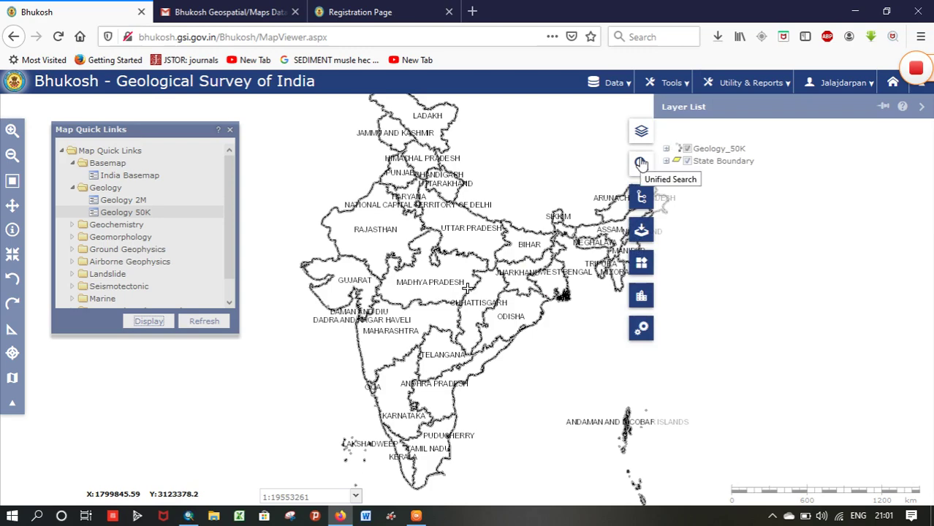
- Start a Unified Search for Geospatial/Maps data and set the state to Karnataka
left_click_drag(444, 226, 414, 178)
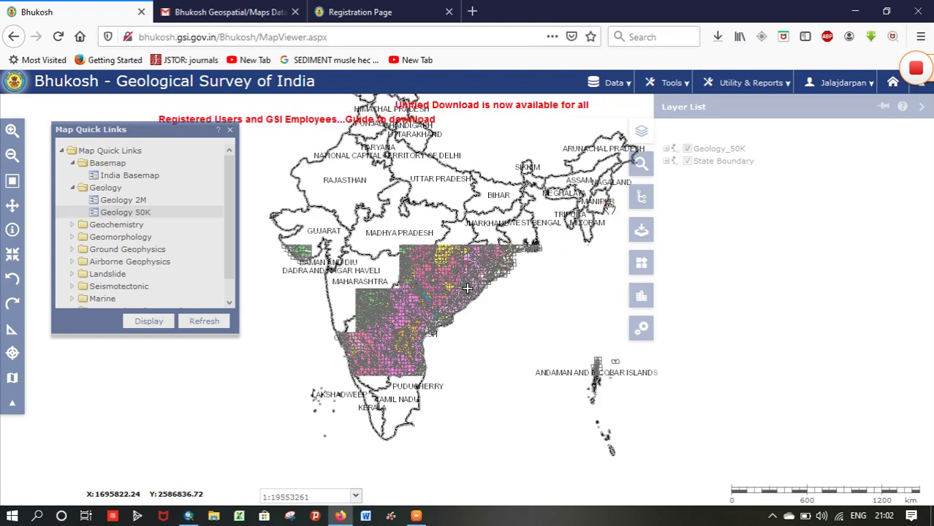
left_click(640, 166)
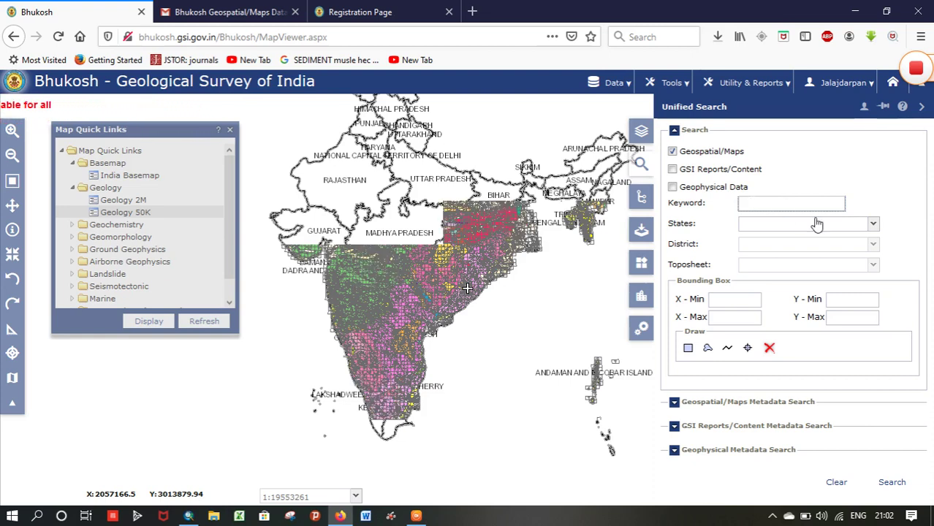
left_click(874, 225)
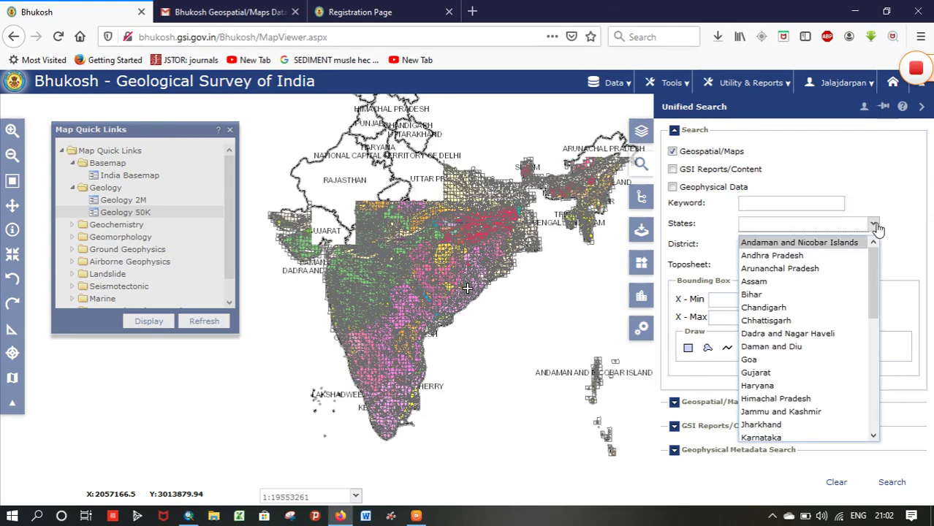
left_click_drag(870, 269, 868, 314)
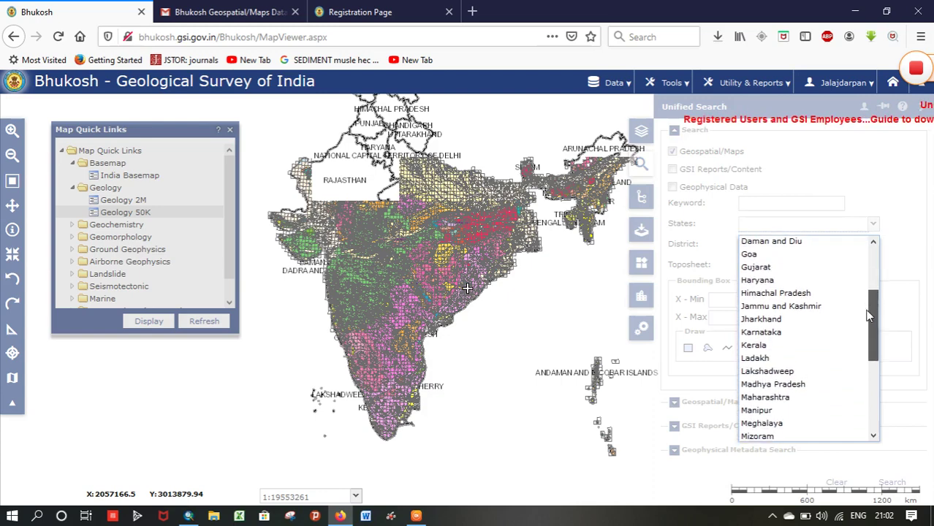
left_click(779, 333)
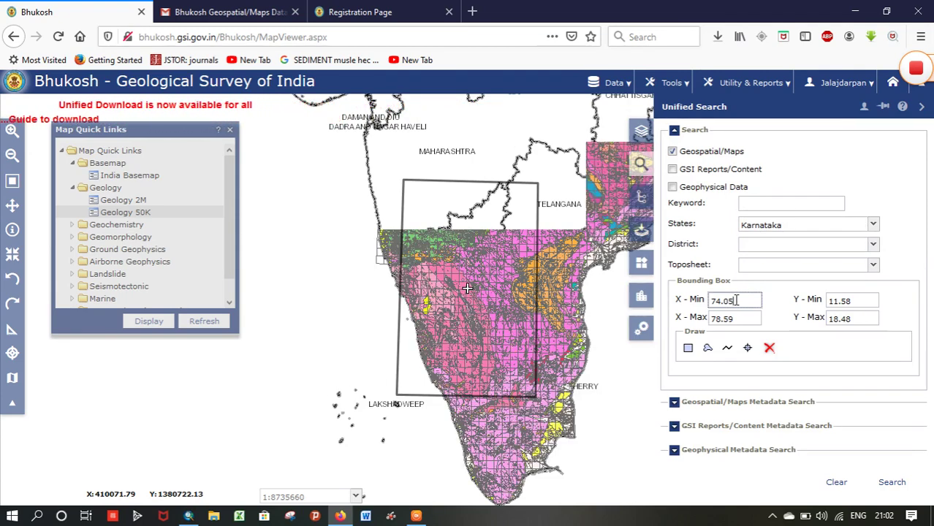
- Set the bounding box's X - Max to 75 and run the Geospatial/Maps search
left_click(733, 318)
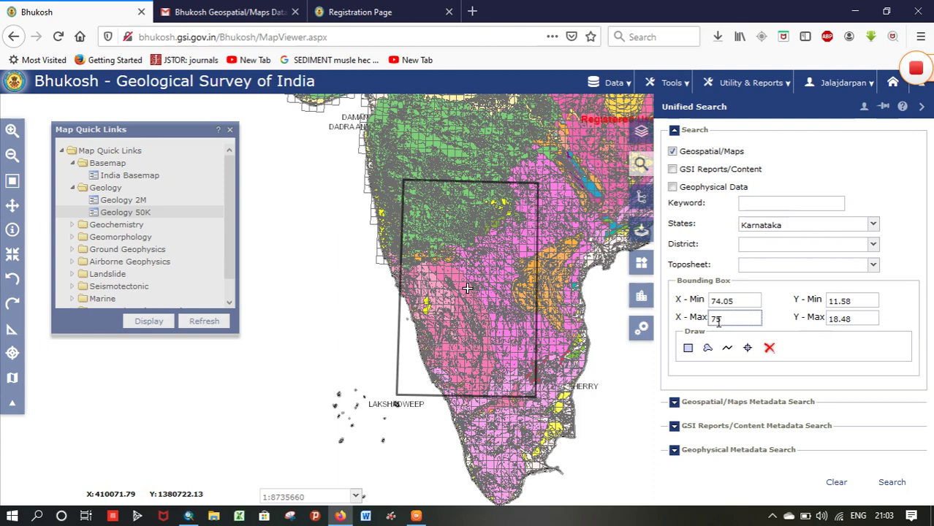
left_click(860, 315)
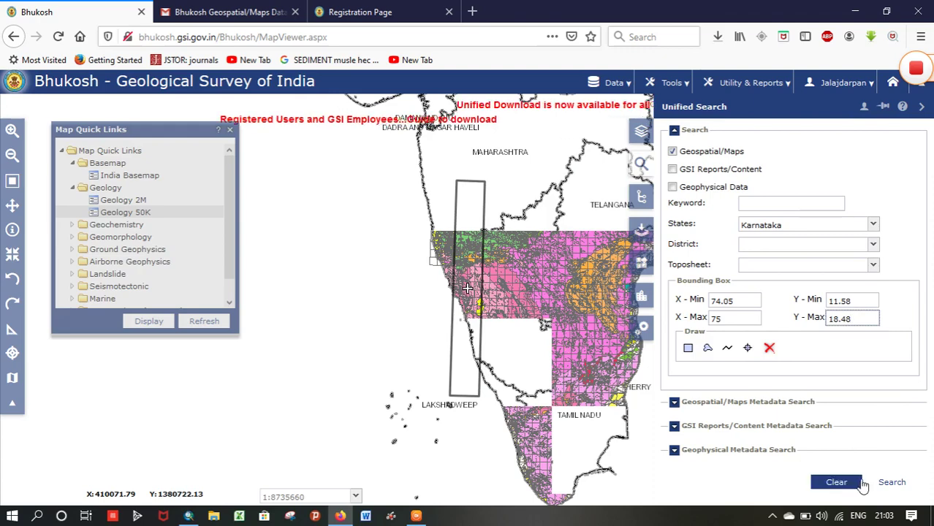
left_click(886, 485)
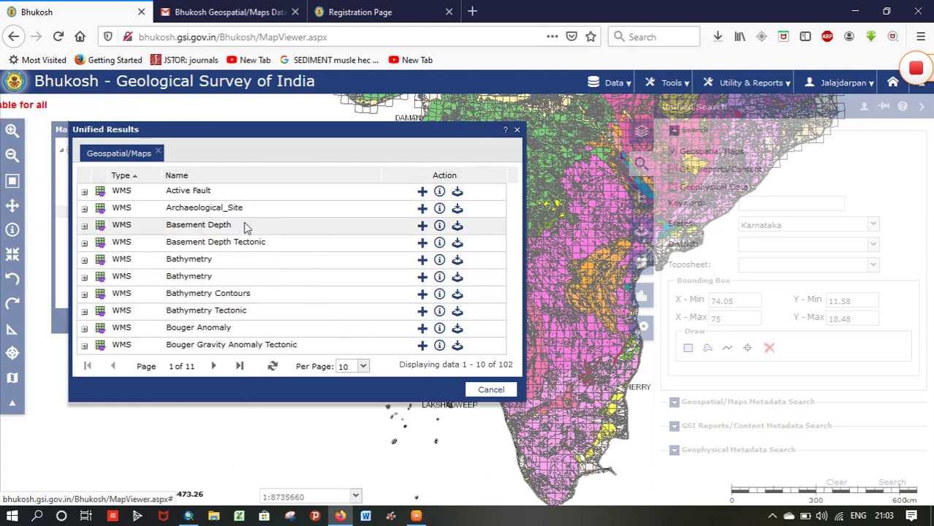
- Find the Geology 2M layer on the third page of the search results and add it to the download cart
left_click(214, 370)
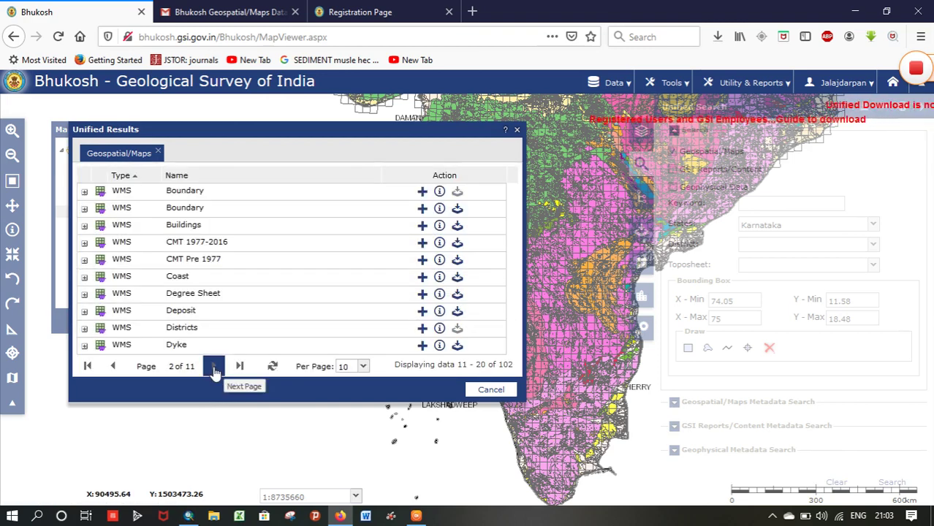
left_click(215, 367)
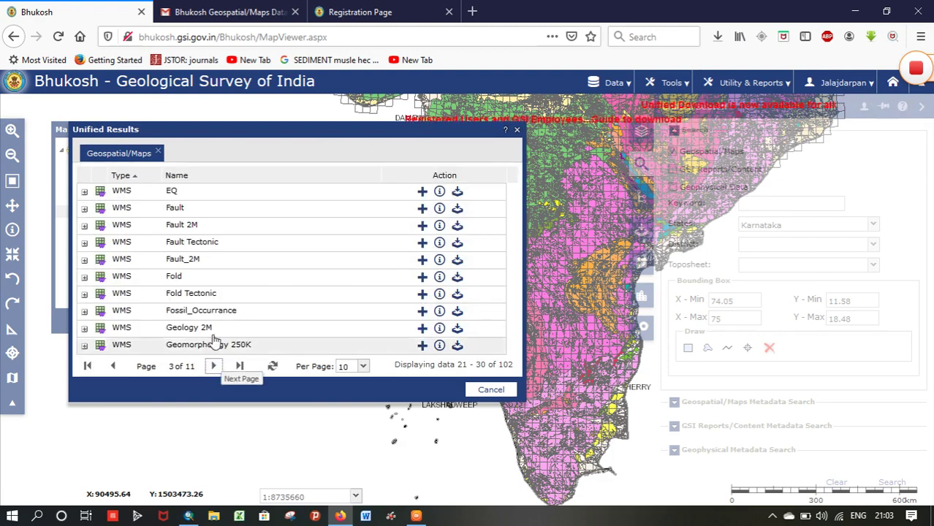
left_click_drag(215, 333, 475, 349)
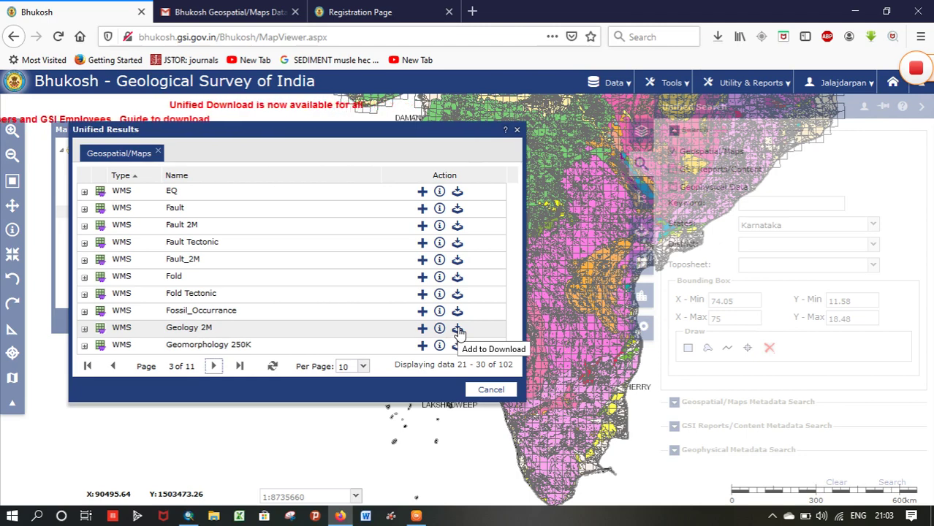
left_click(457, 330)
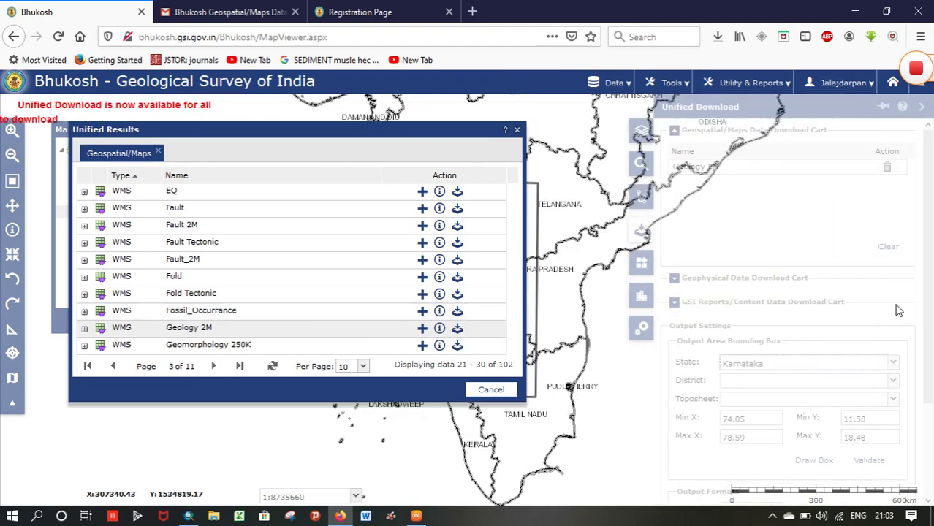
- Keep SHP as the vector output format, agree to the Terms and Conditions, and submit the download request
left_click_drag(930, 307, 931, 431)
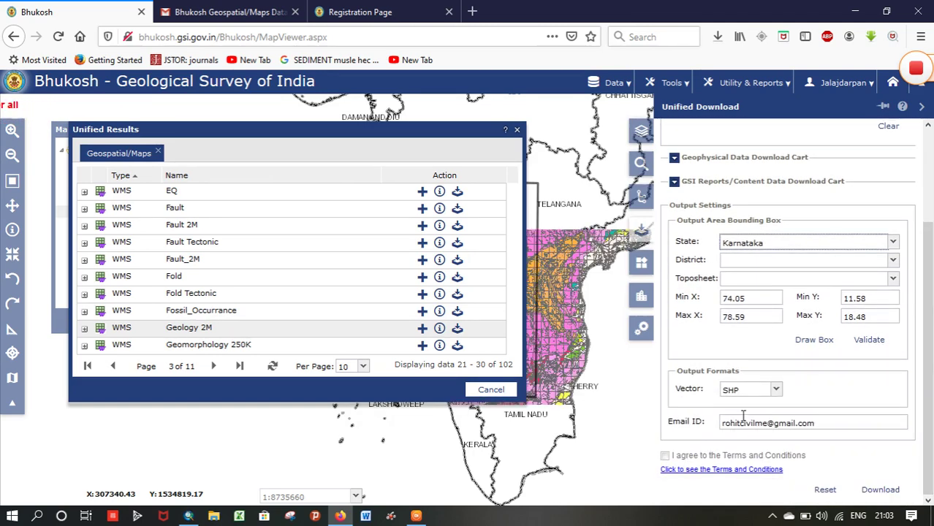
left_click(776, 391)
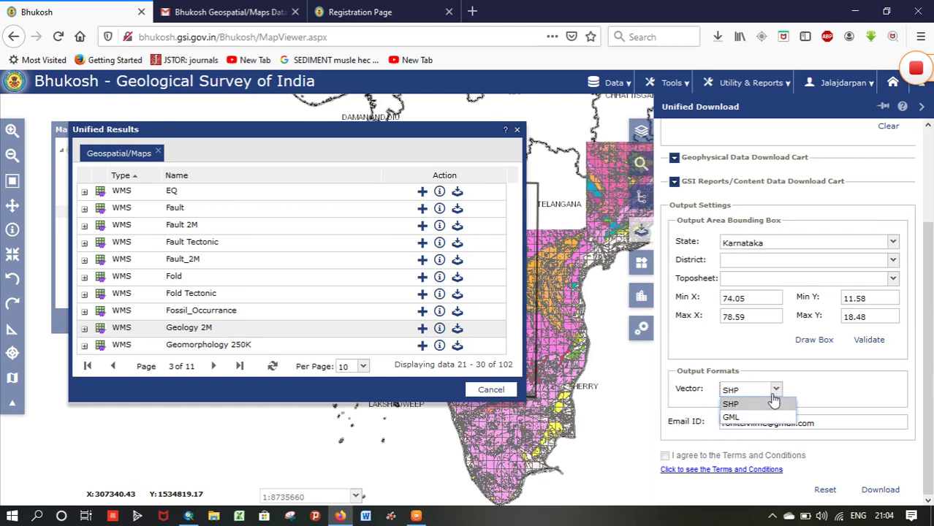
left_click(776, 394)
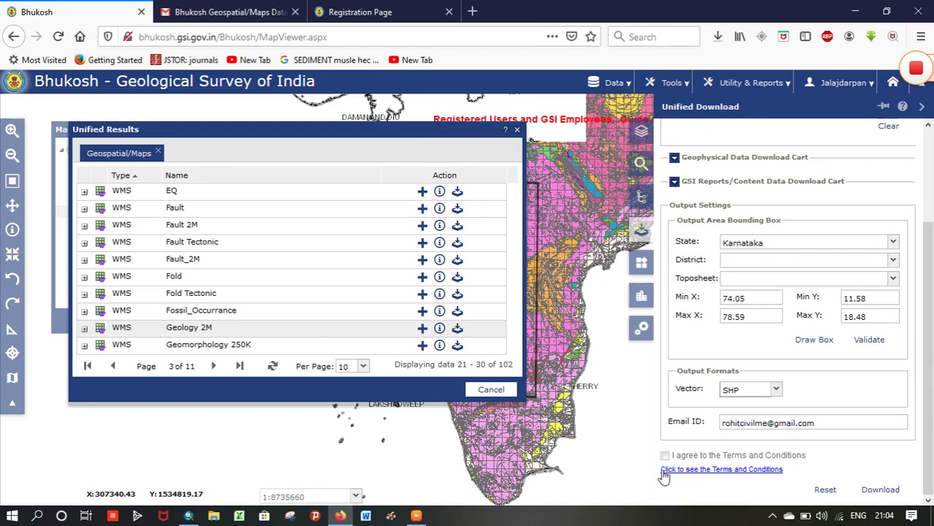
left_click(720, 470)
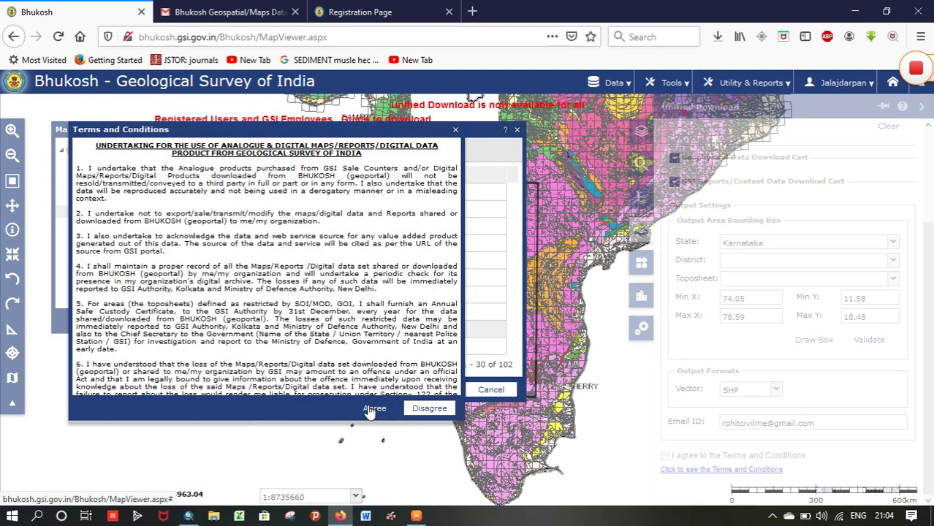
left_click(372, 410)
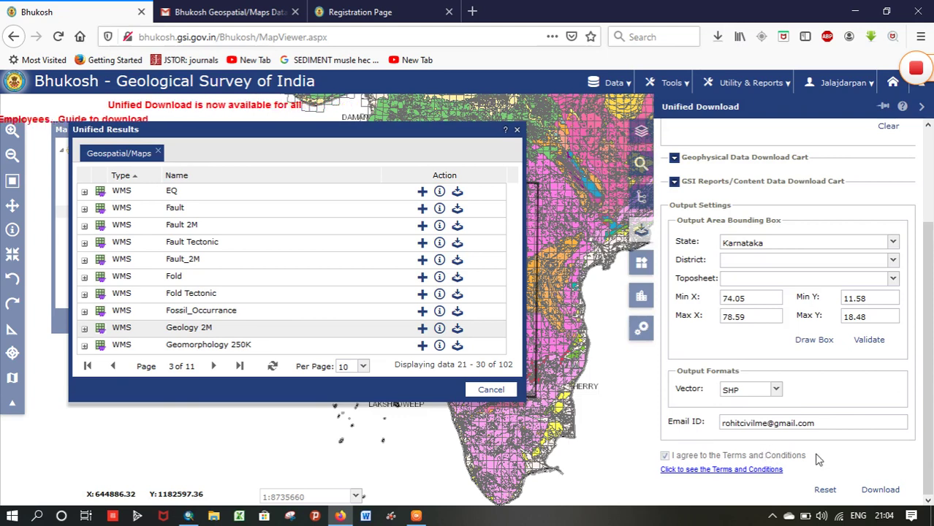
left_click(871, 490)
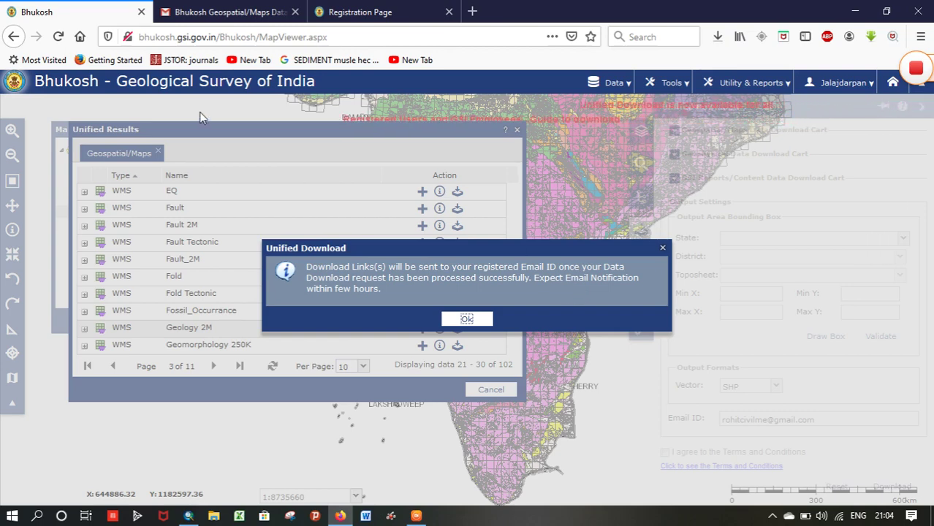
- Switch to the Gmail message with the Bhukosh data package link and view the browser's recent downloads
left_click(217, 11)
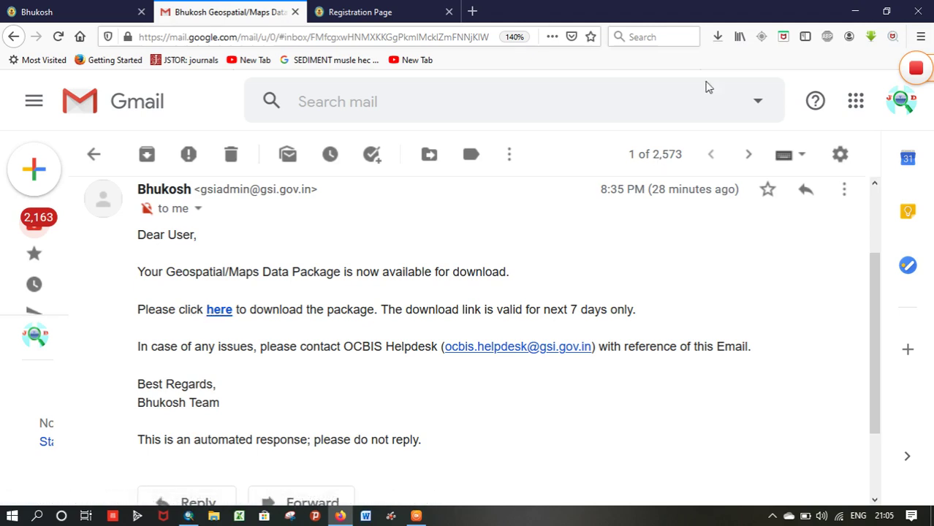
left_click(718, 38)
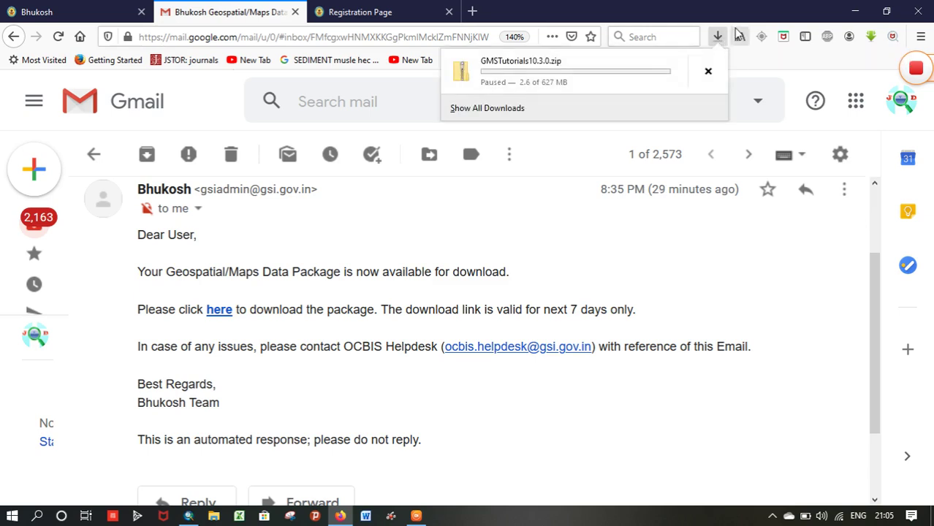
- Switch to ArcMap with the downloaded layers and review the attribute table of the Geomorphology250K layer
left_click(719, 35)
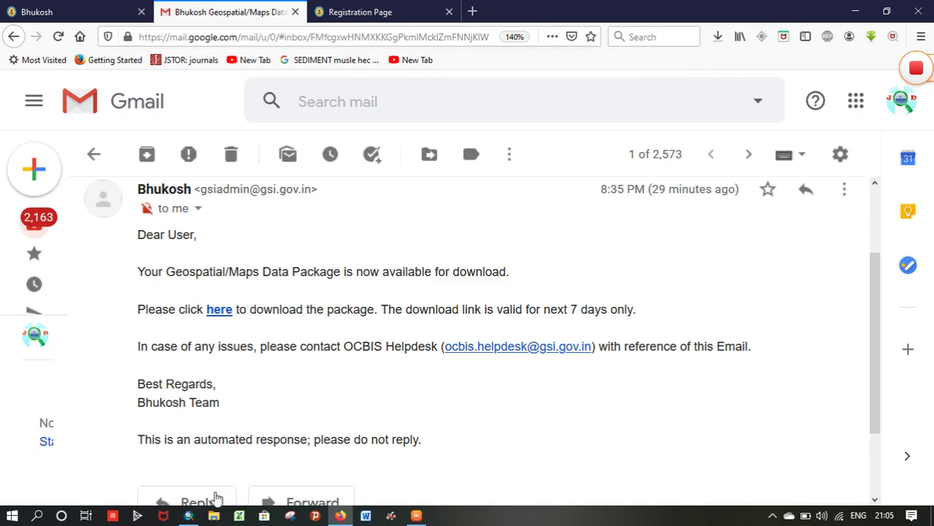
mouse_move(188, 515)
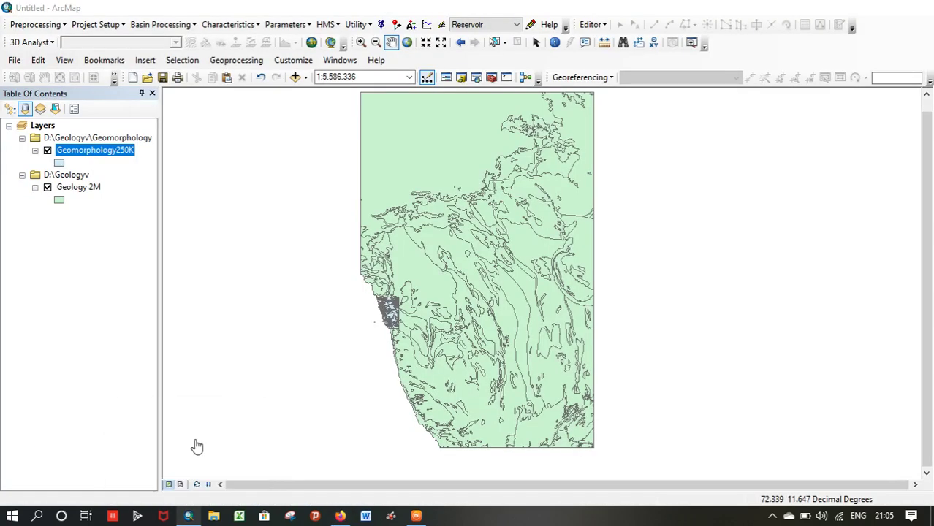
left_click(196, 445)
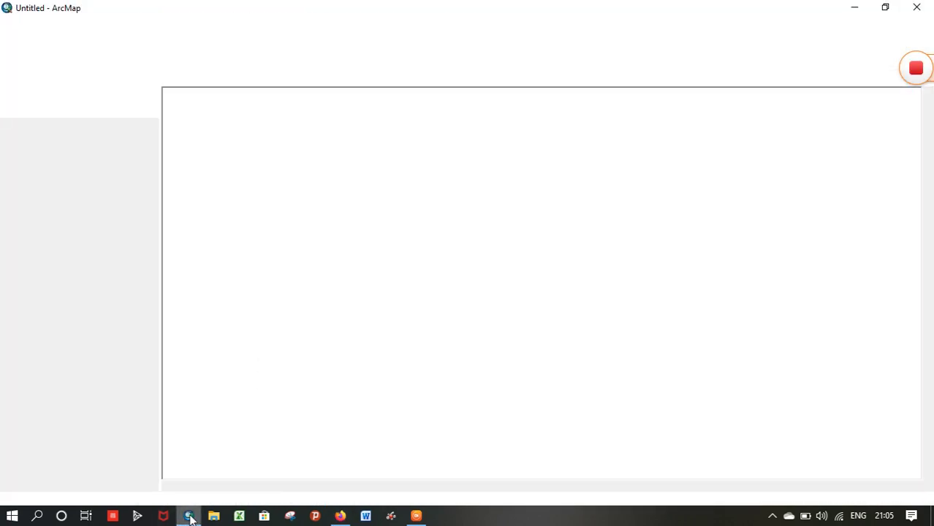
left_click(185, 432)
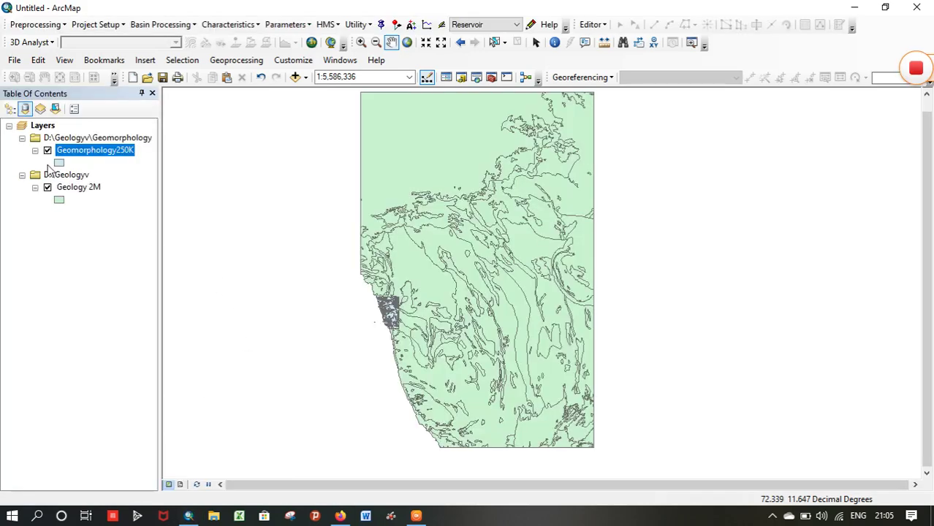
left_click_drag(513, 231, 558, 223)
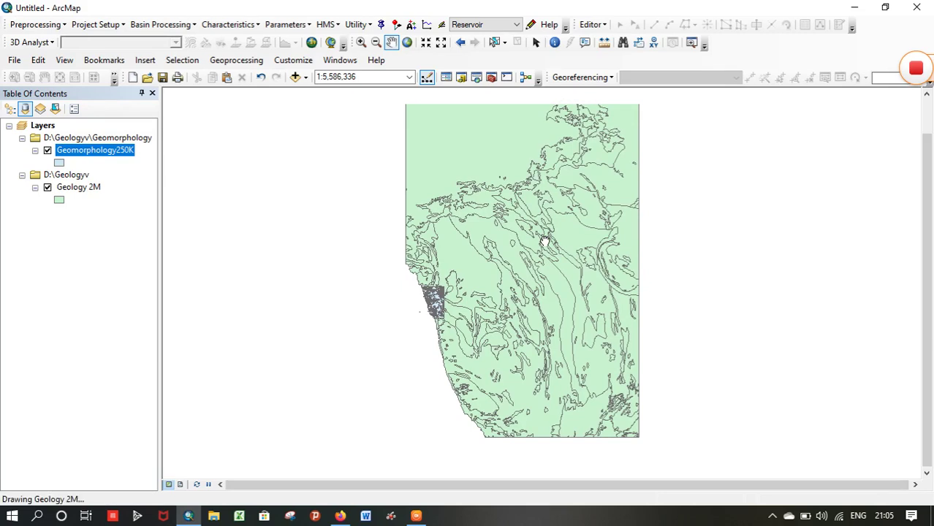
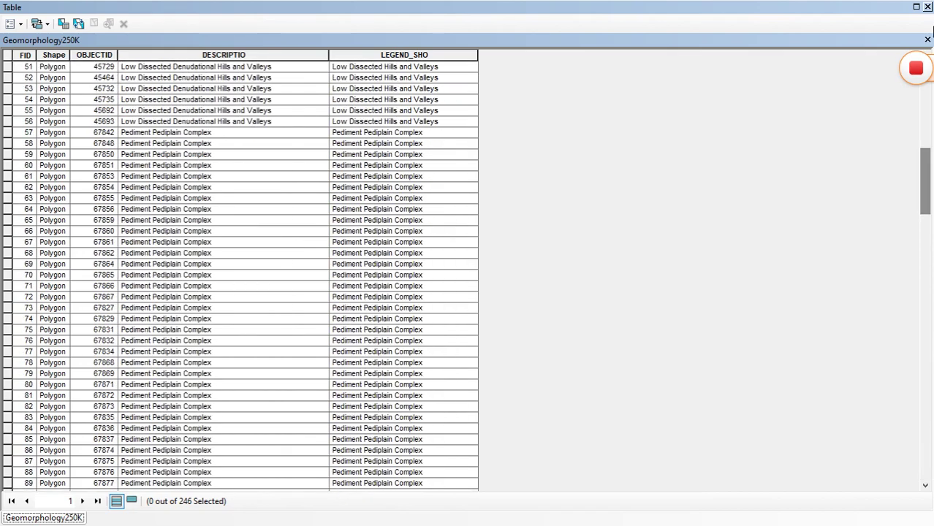
left_click(927, 7)
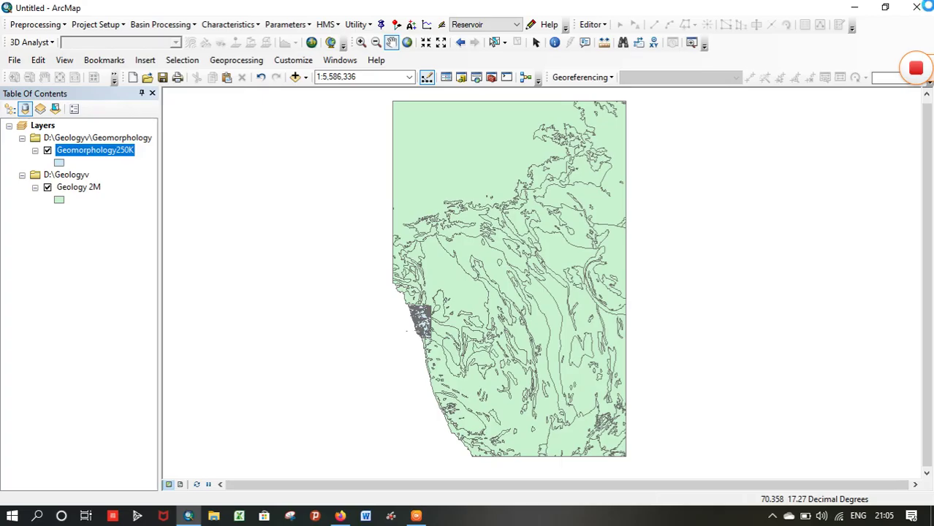
- Examine the rock group and age records throughout the Geology 2M layer's attribute table
left_click(80, 187)
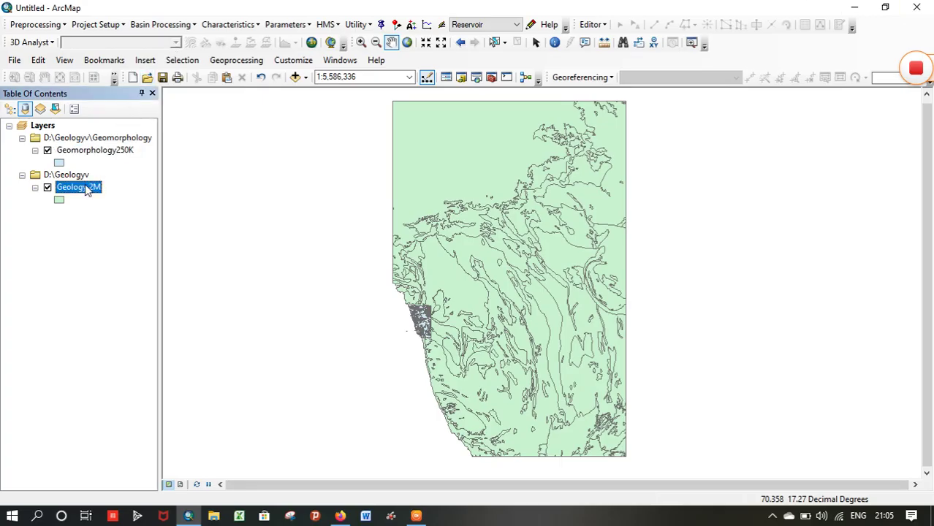
right_click(86, 190)
left_click(121, 223)
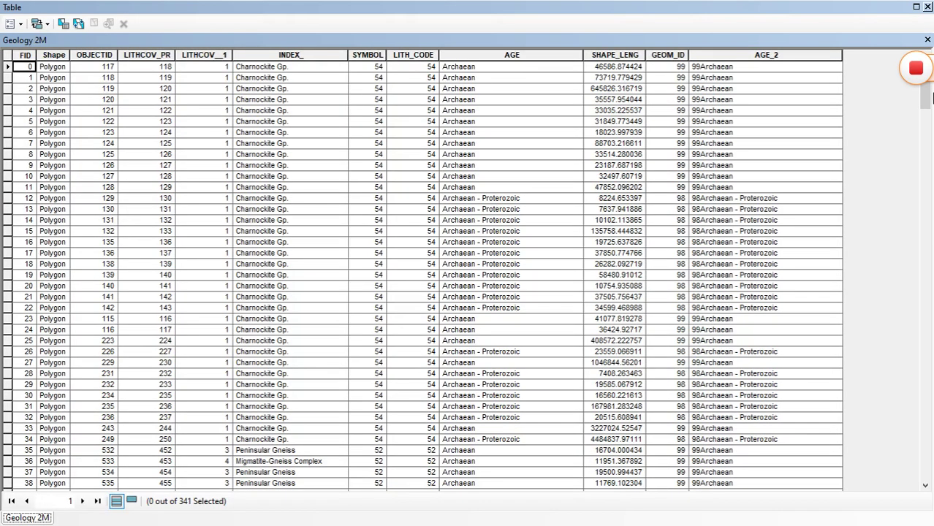
left_click_drag(931, 97, 926, 255)
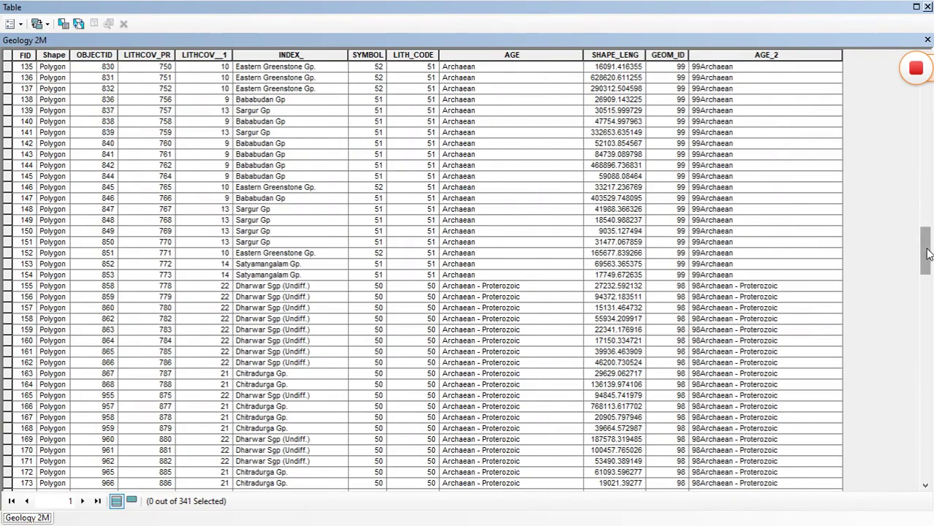
left_click_drag(927, 253, 930, 453)
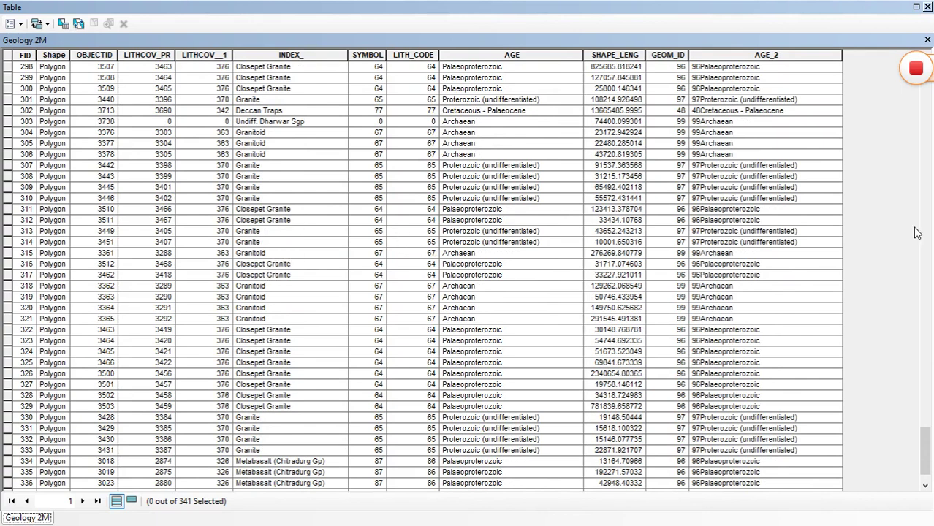
left_click_drag(931, 422, 931, 65)
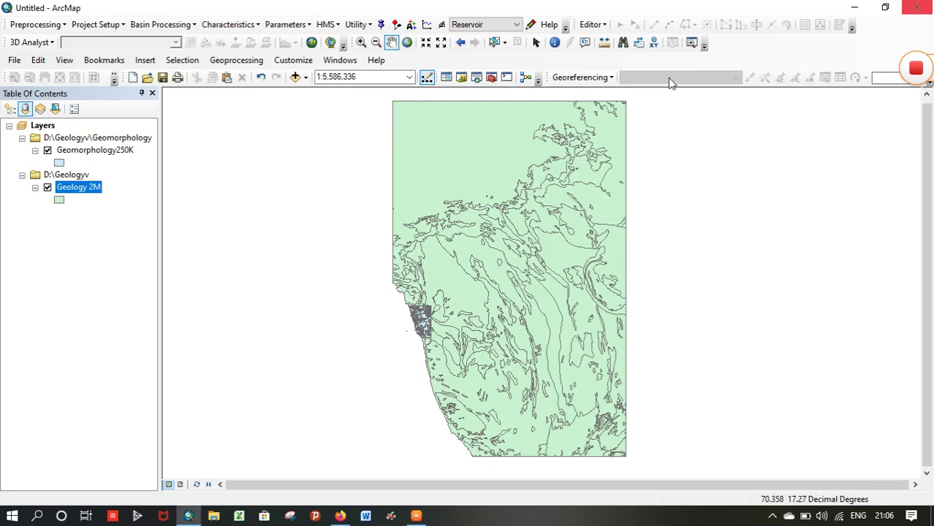
left_click(926, 7)
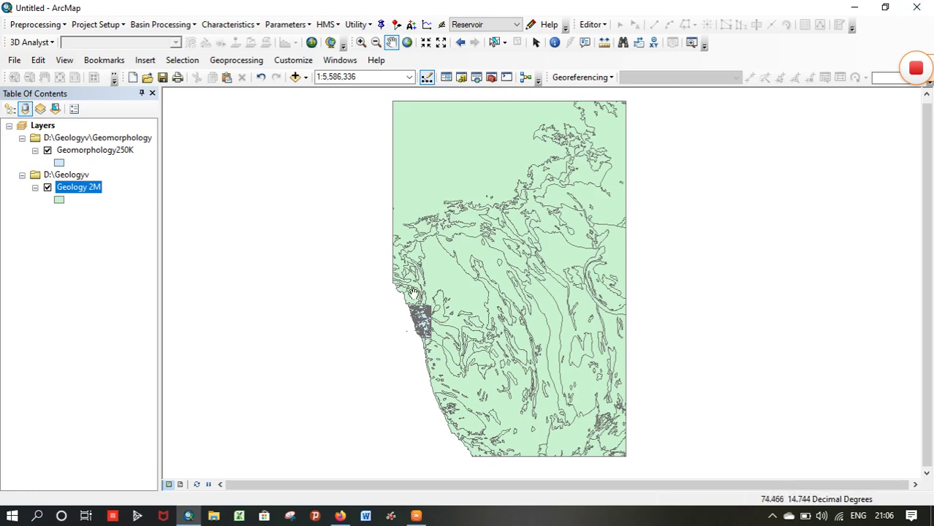
- Hide the Geology 2M layer and keep only the Geomorphology250K layer displayed on the map
left_click_drag(413, 292, 325, 246)
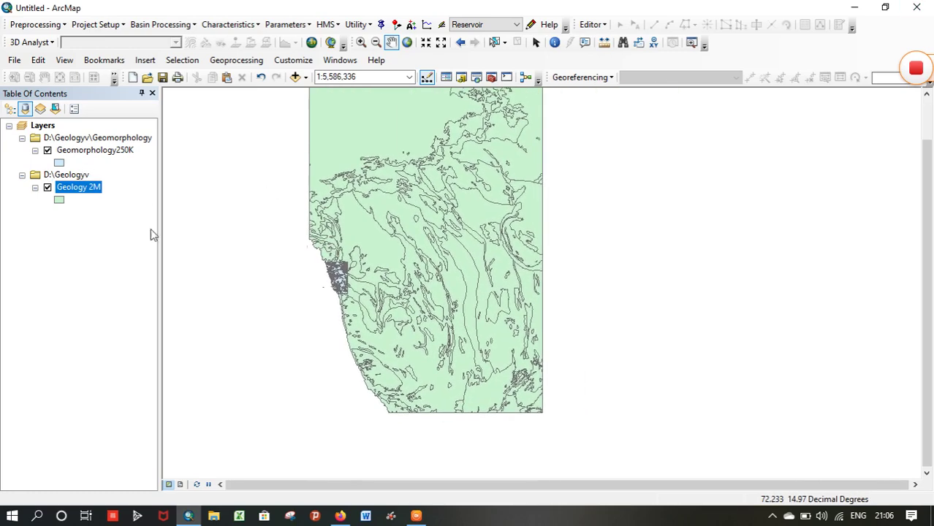
left_click(47, 151)
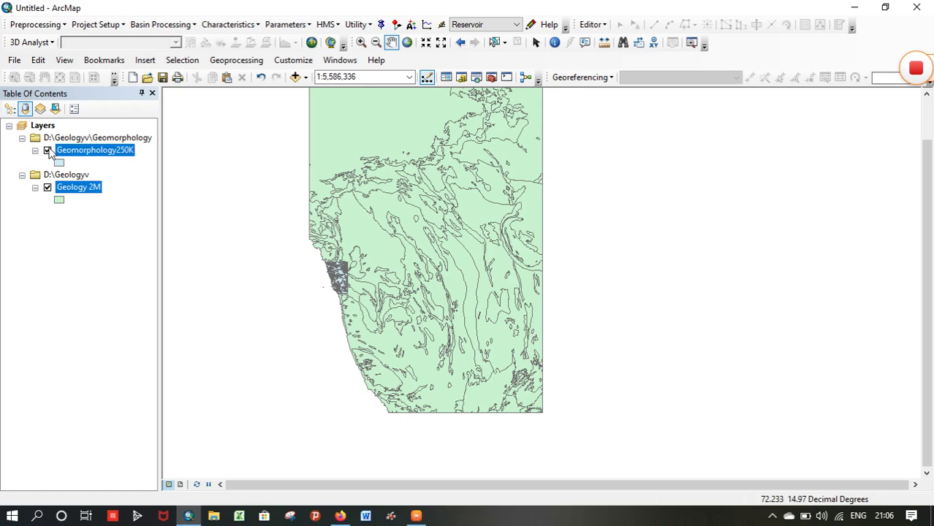
left_click(48, 187)
left_click(47, 151)
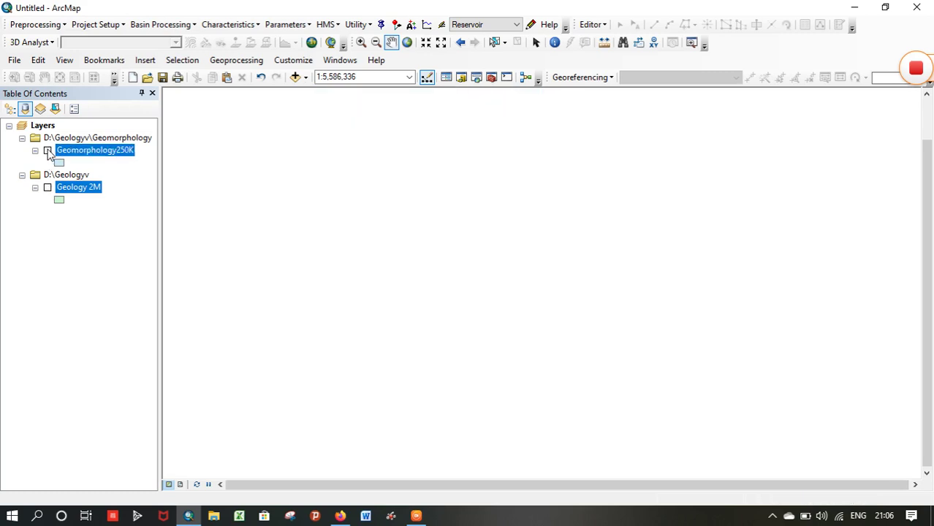
left_click_drag(330, 278, 333, 245)
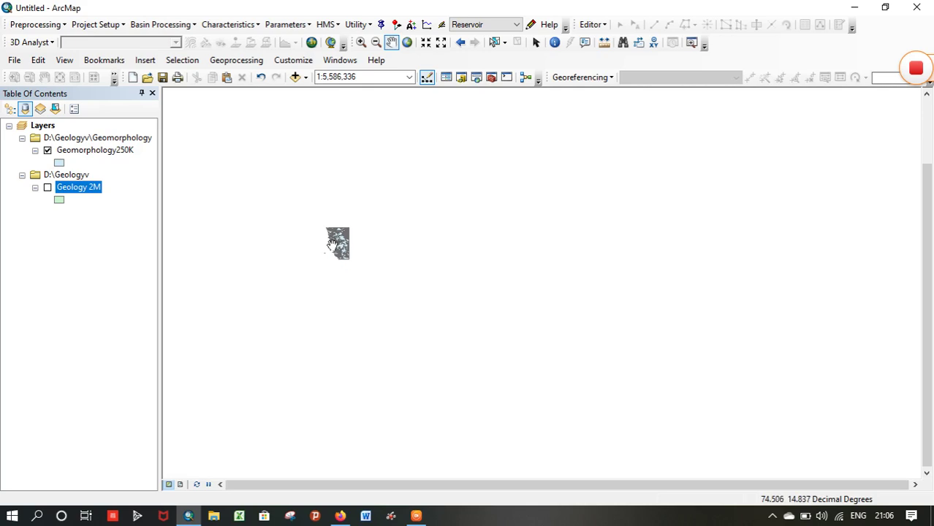
- Zoom to the full extent of the Geomorphology250K layer and inspect its polygons
left_click(74, 151, "ctrl")
left_click(73, 151)
right_click(74, 150)
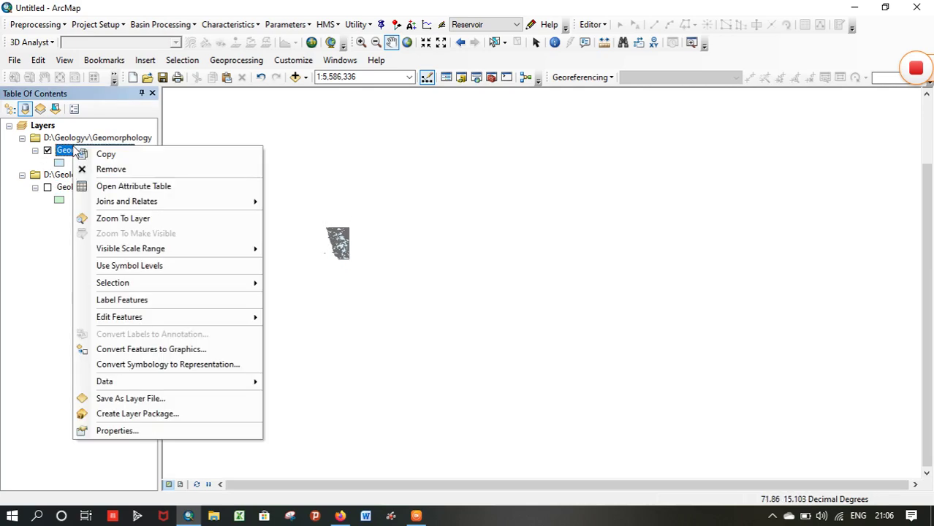
left_click(122, 219)
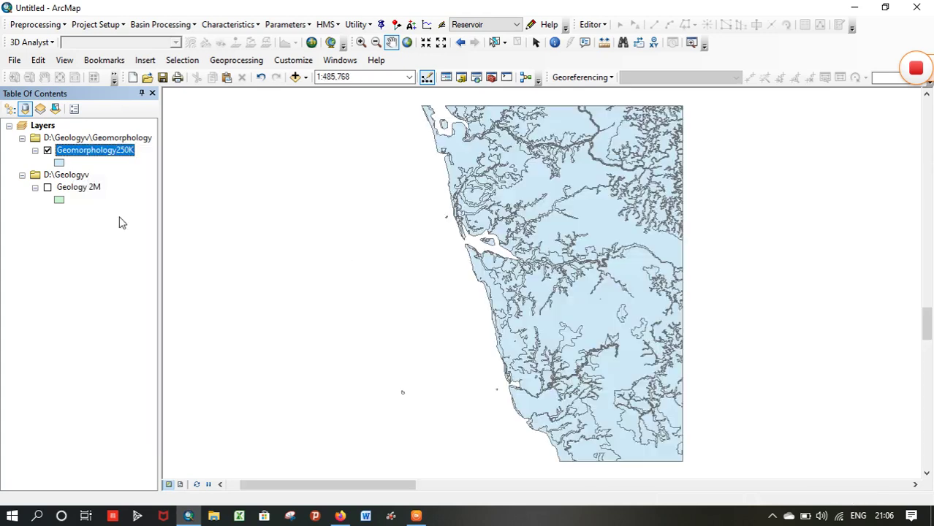
left_click_drag(563, 274, 502, 298)
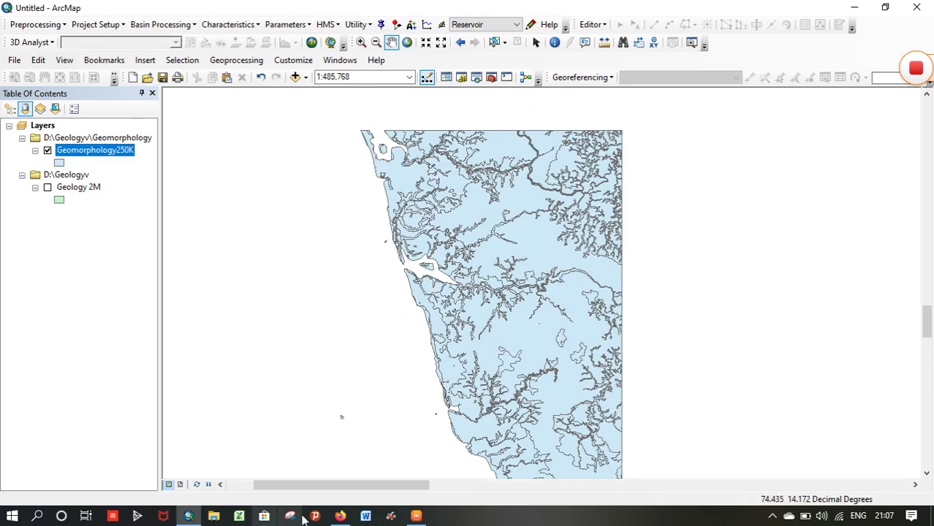
- Switch back to Firefox and return from the Gmail message to the Bhukosh map viewer
mouse_move(341, 516)
left_click(338, 474)
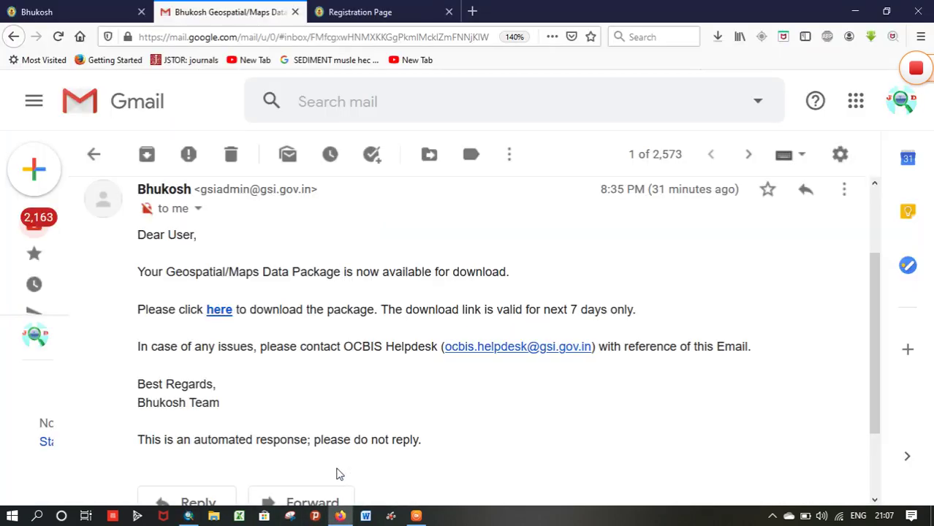
left_click(54, 9)
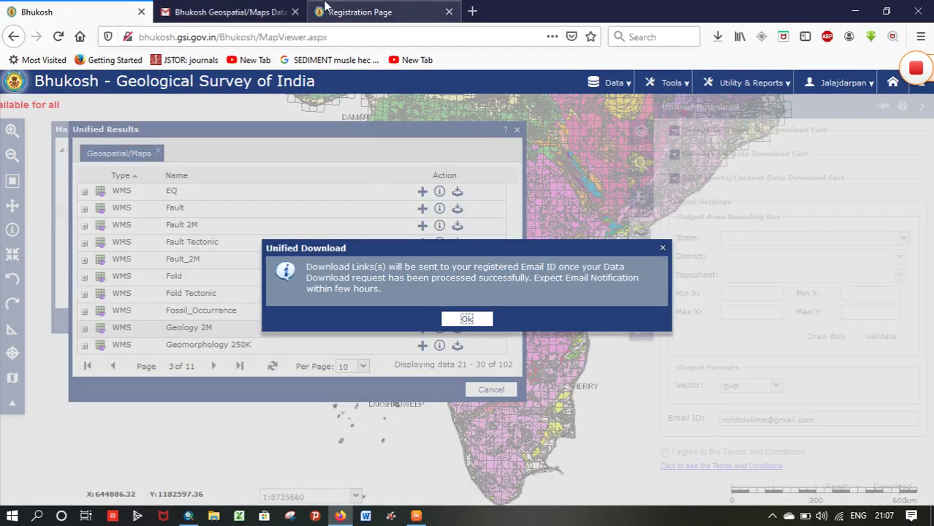